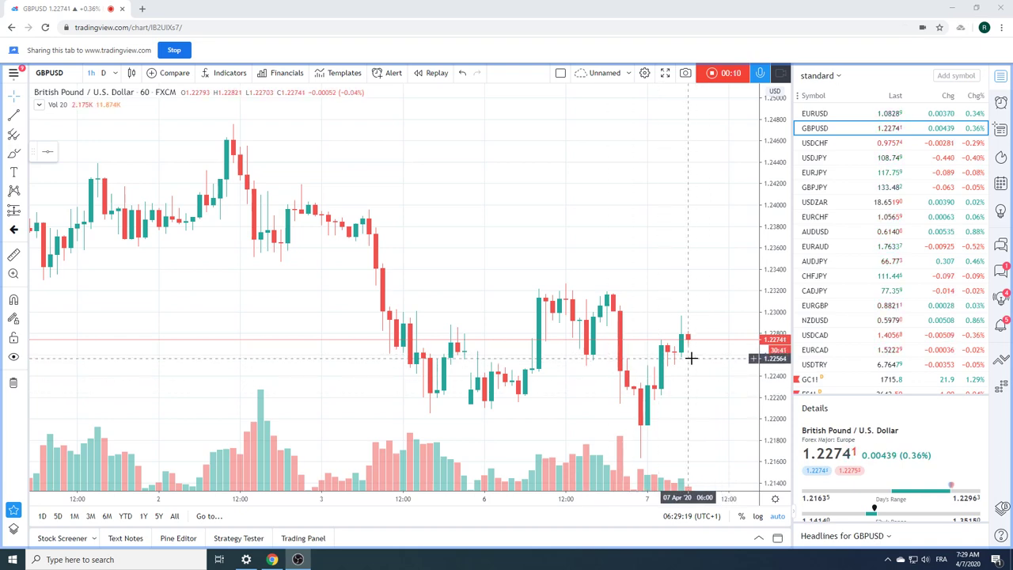
# Zoom out the GBPUSD 1-hour chart so its candles reach back to late March.
pyautogui.scroll(-1, 660, 287)
pyautogui.scroll(-1, 660, 287)
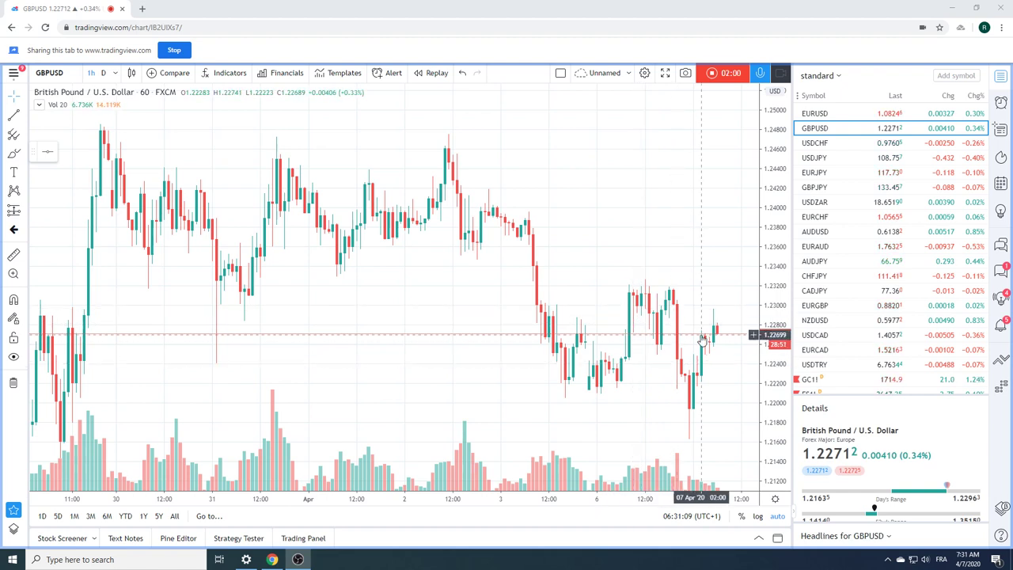
# Switch the chart from GBPUSD to EURGBP and set the daily (D) interval.
pyautogui.click(821, 308)
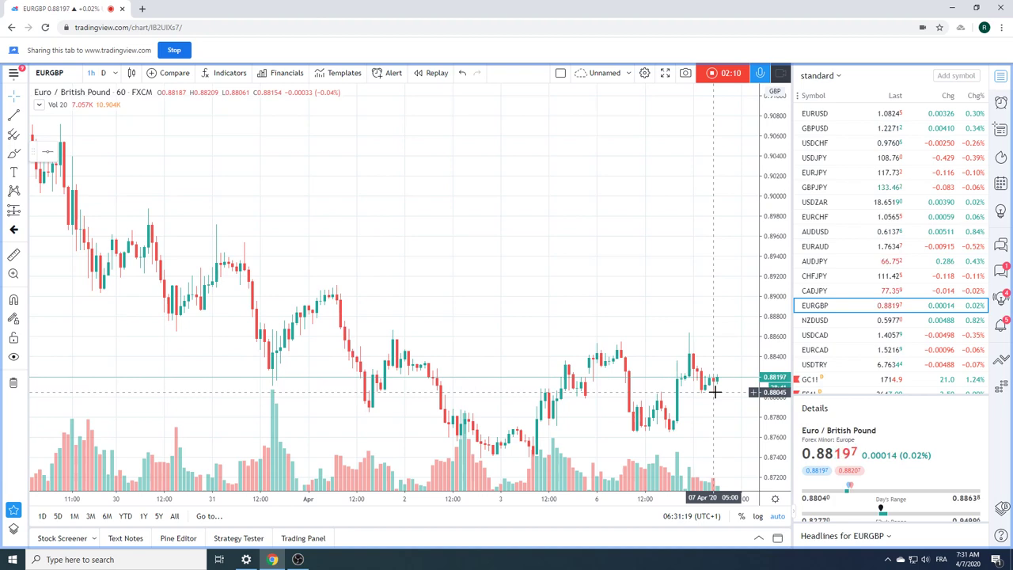
pyautogui.click(103, 73)
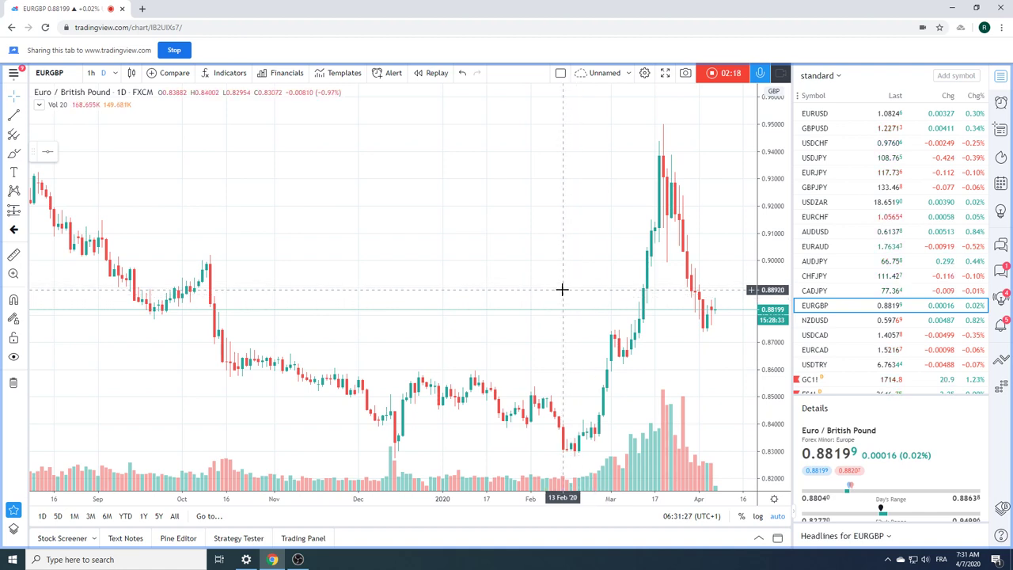
# Load EURUSD from the watchlist and set its chart interval to 4 hours.
pyautogui.click(817, 114)
pyautogui.scroll(5, 534, 246)
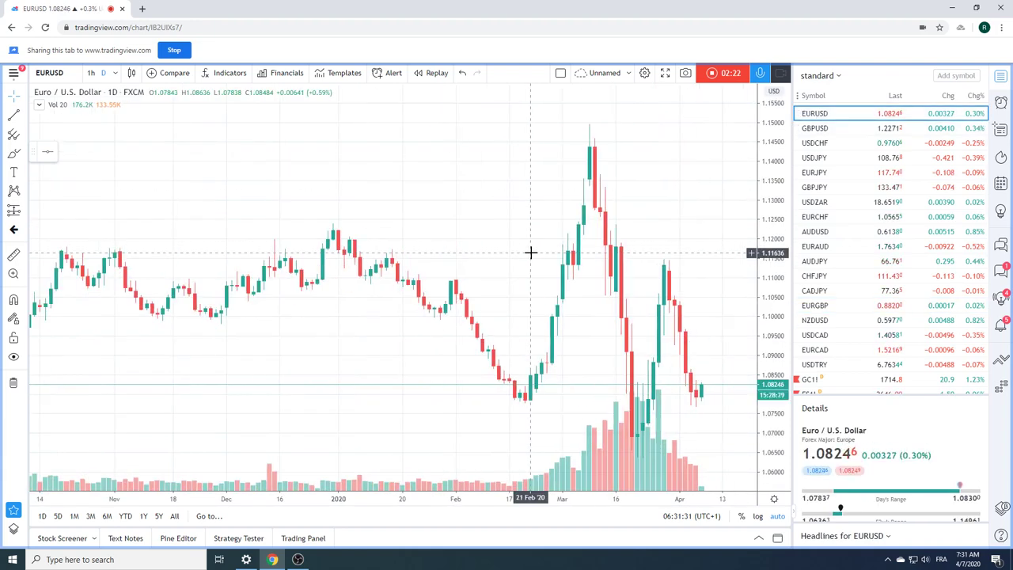
pyautogui.scroll(1, 530, 252)
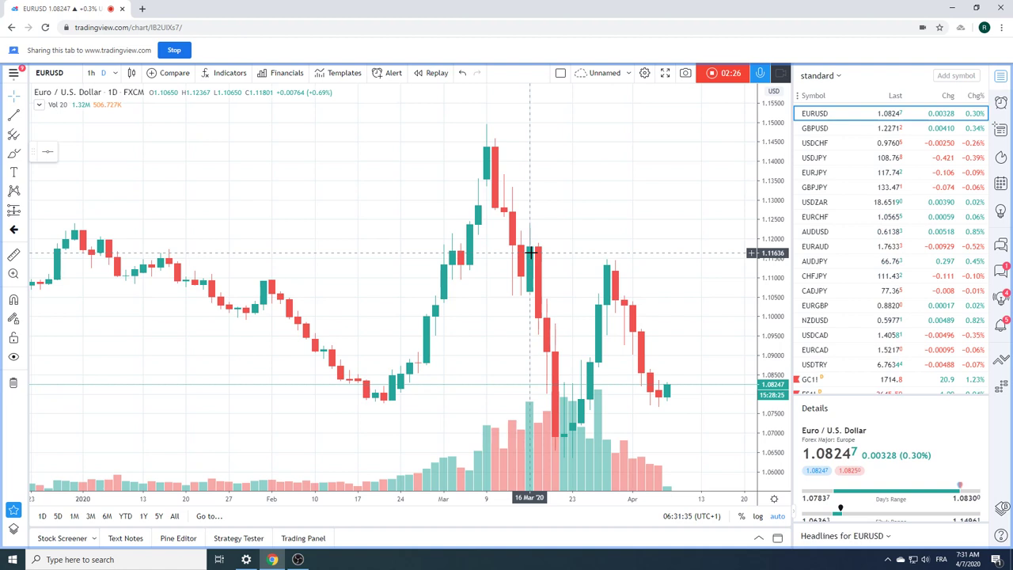
pyautogui.click(115, 72)
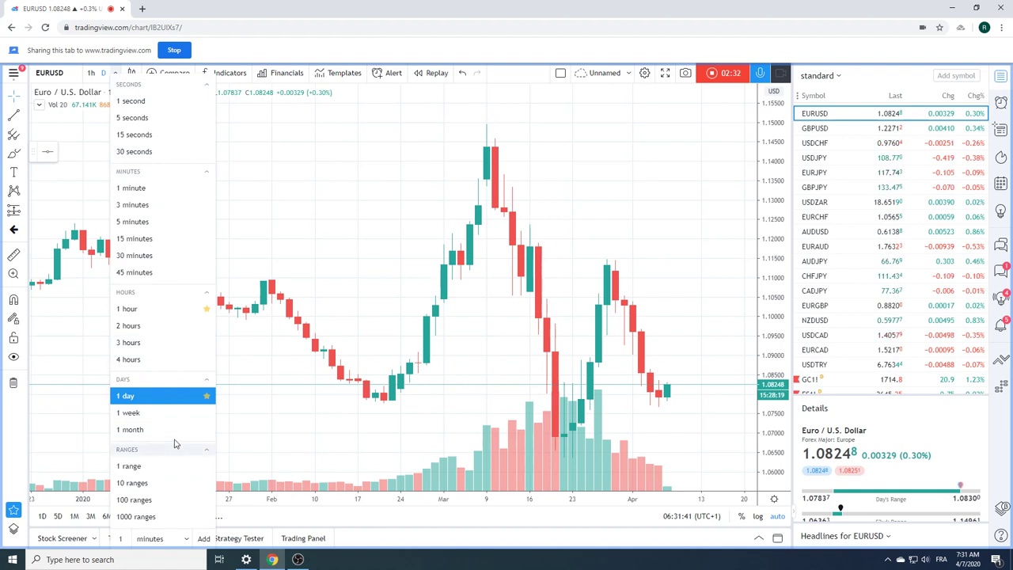
pyautogui.click(167, 361)
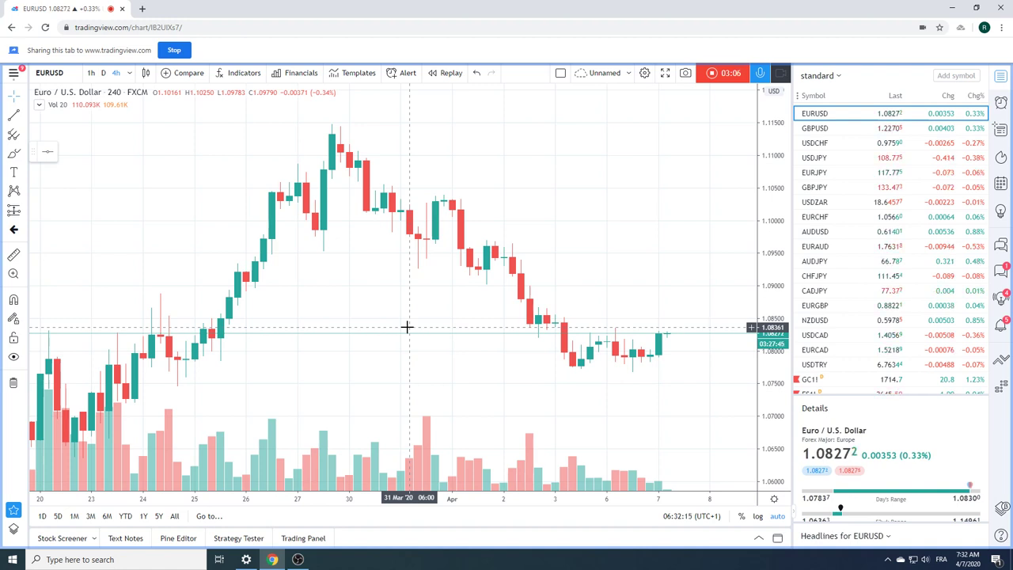
# Load USDCHF on the 4-hour chart and zoom out to show history from early March.
pyautogui.click(821, 144)
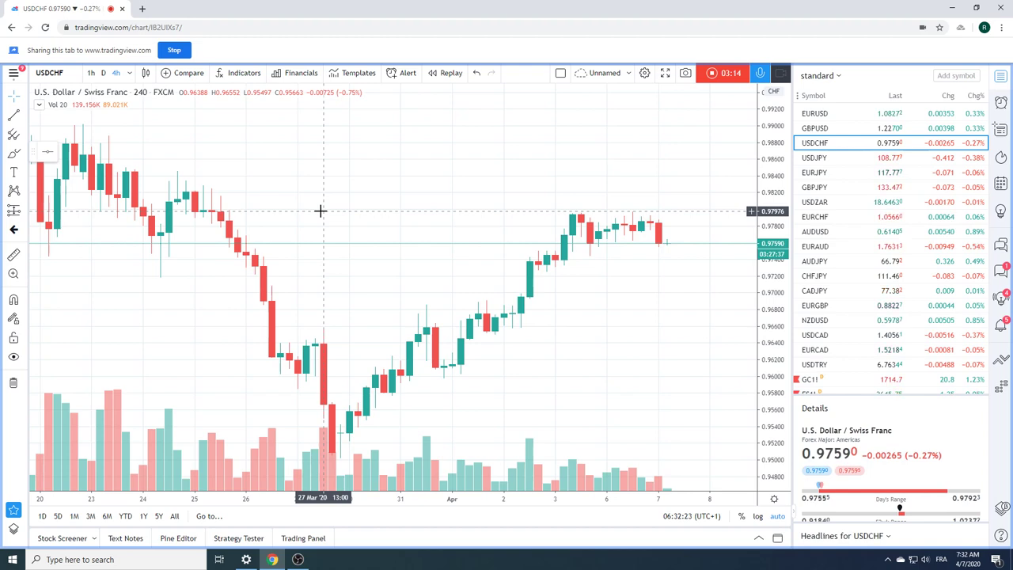
pyautogui.scroll(-3, 321, 213)
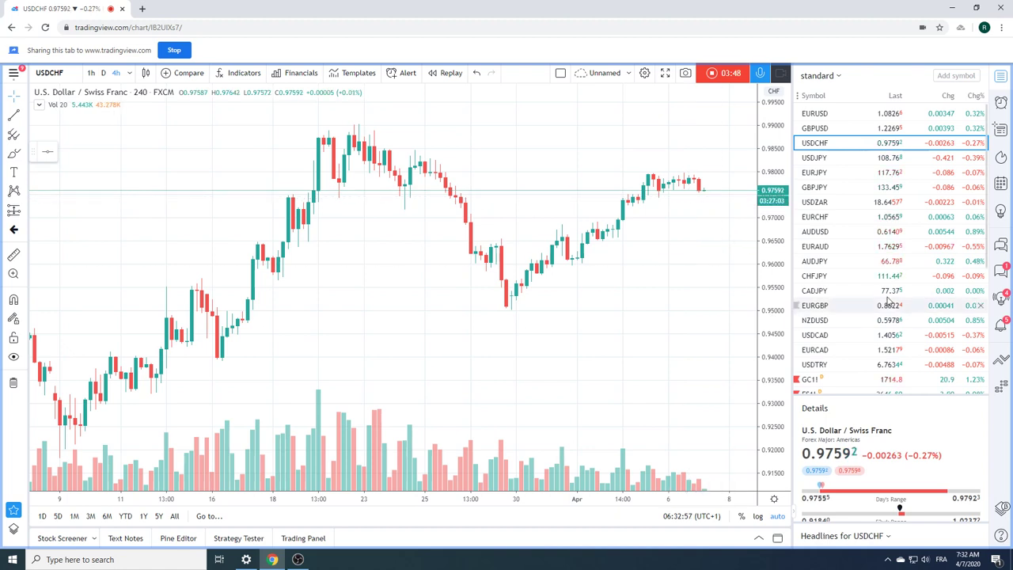
# Switch the chart to GC1! Gold Futures on the 1-hour interval.
pyautogui.click(830, 379)
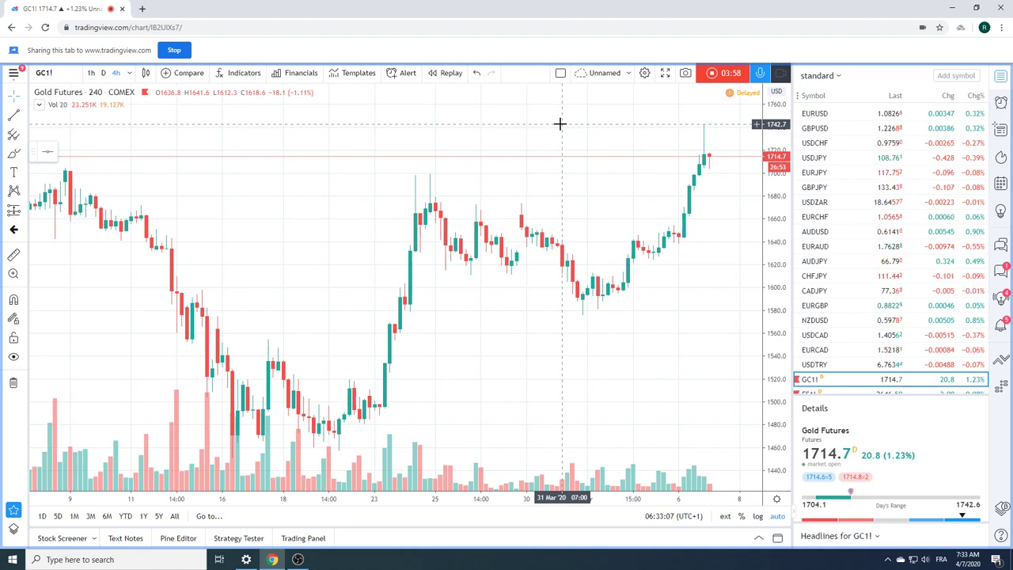
pyautogui.click(91, 73)
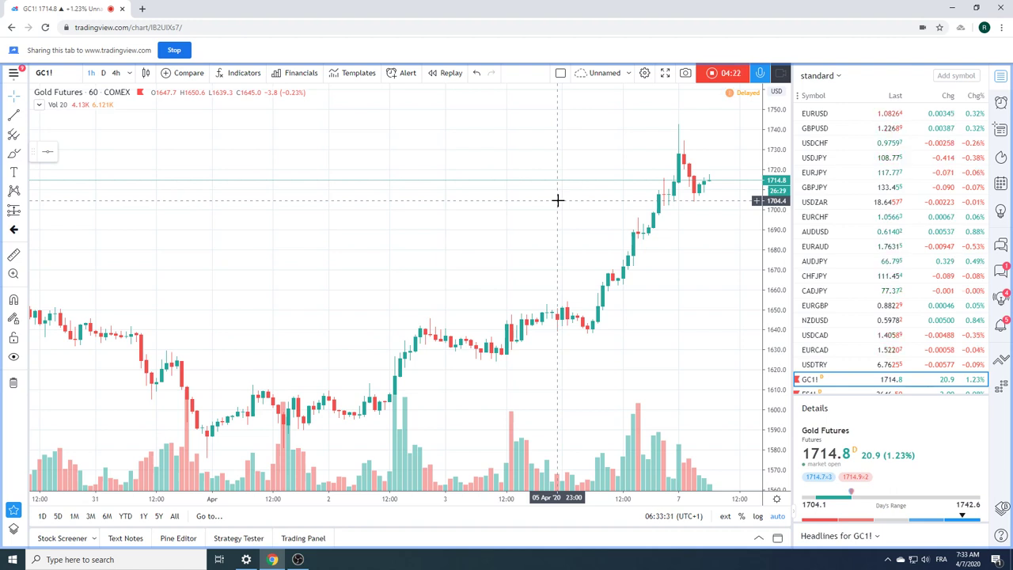
# Enter USDNOK as the chart symbol and zoom its 1-hour chart back to March 23.
pyautogui.click(57, 72)
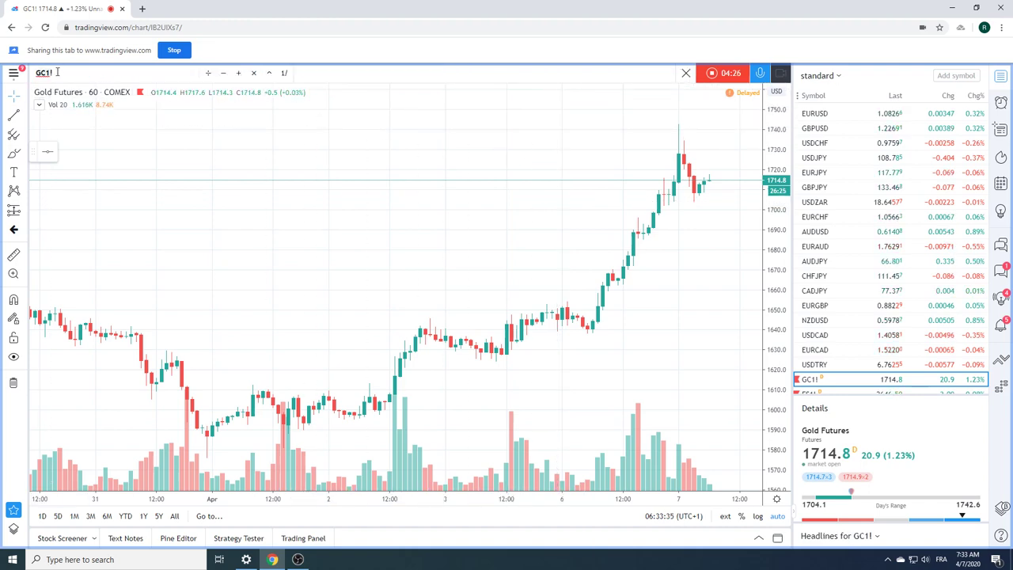
pyautogui.write('USDNOK')
pyautogui.press('Return')
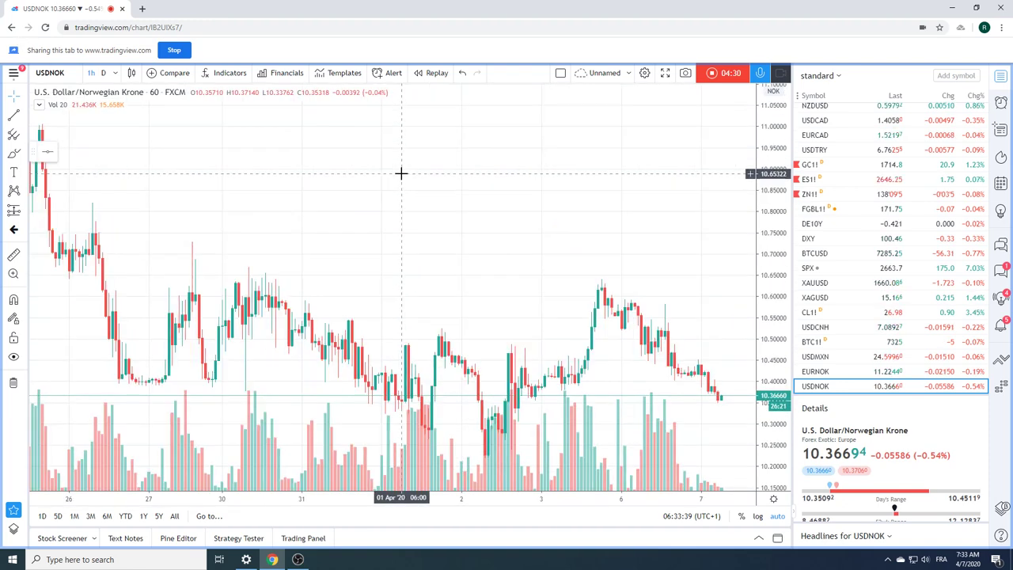
pyautogui.scroll(2, 401, 173)
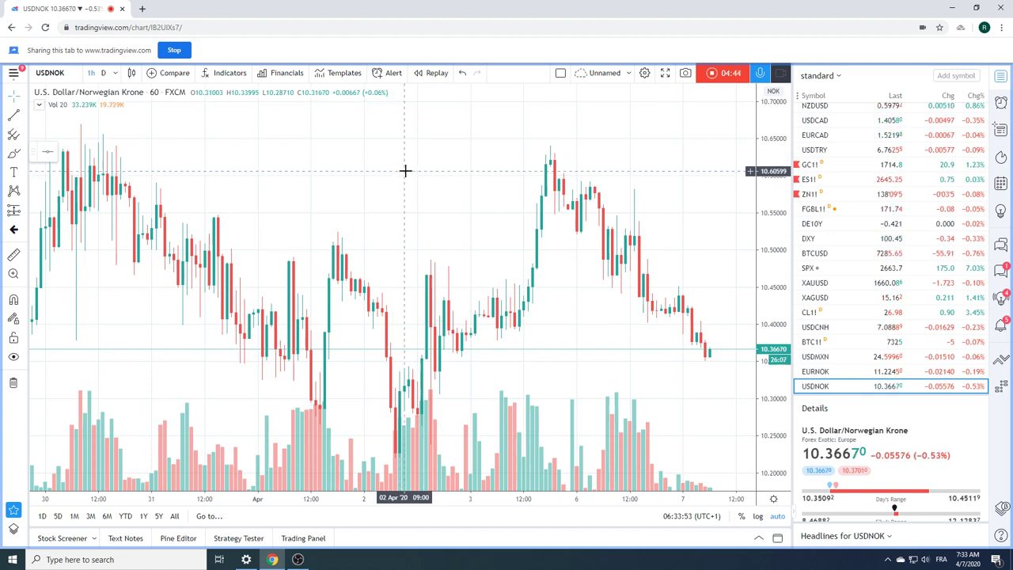
pyautogui.scroll(-1, 404, 170)
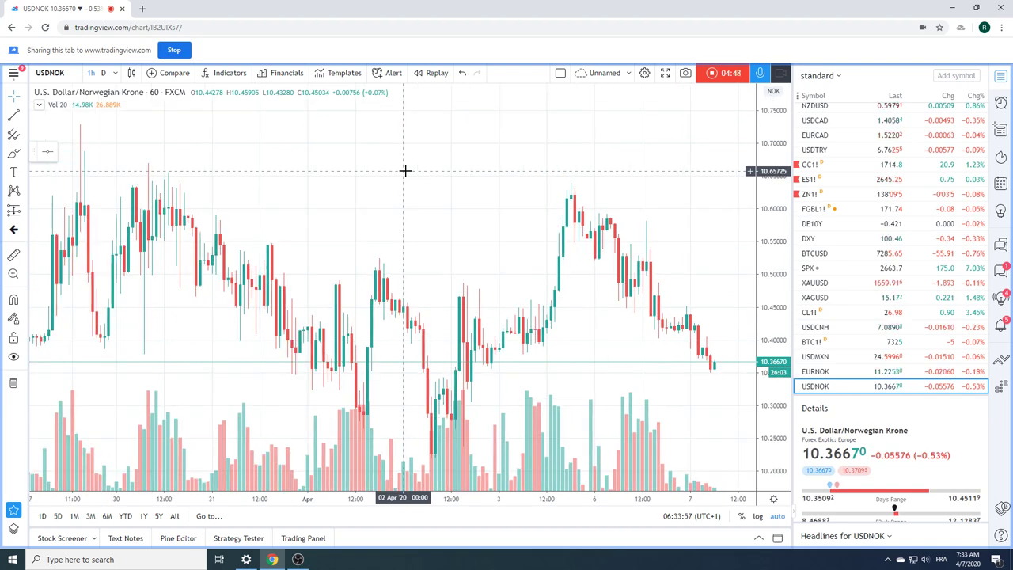
pyautogui.scroll(2, 404, 170)
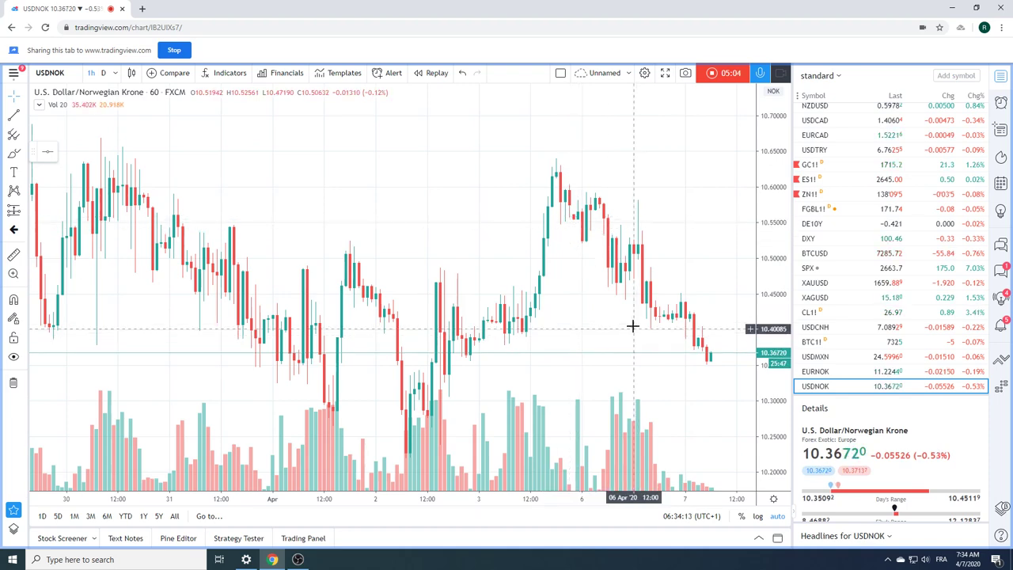
pyautogui.scroll(-3, 478, 232)
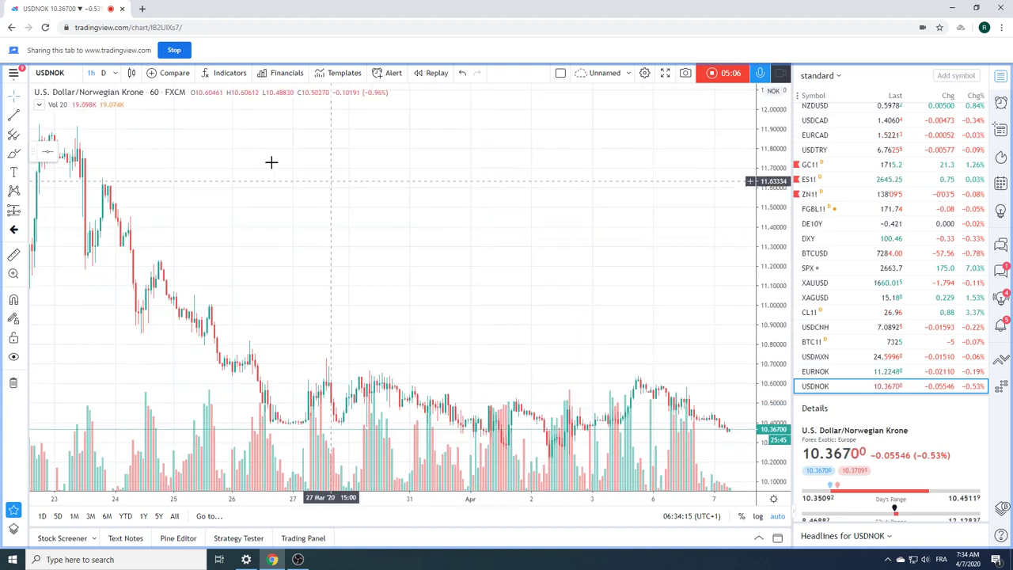
# Set USDNOK to the daily (D) interval and zoom in on the March spike above 12.00.
pyautogui.click(103, 73)
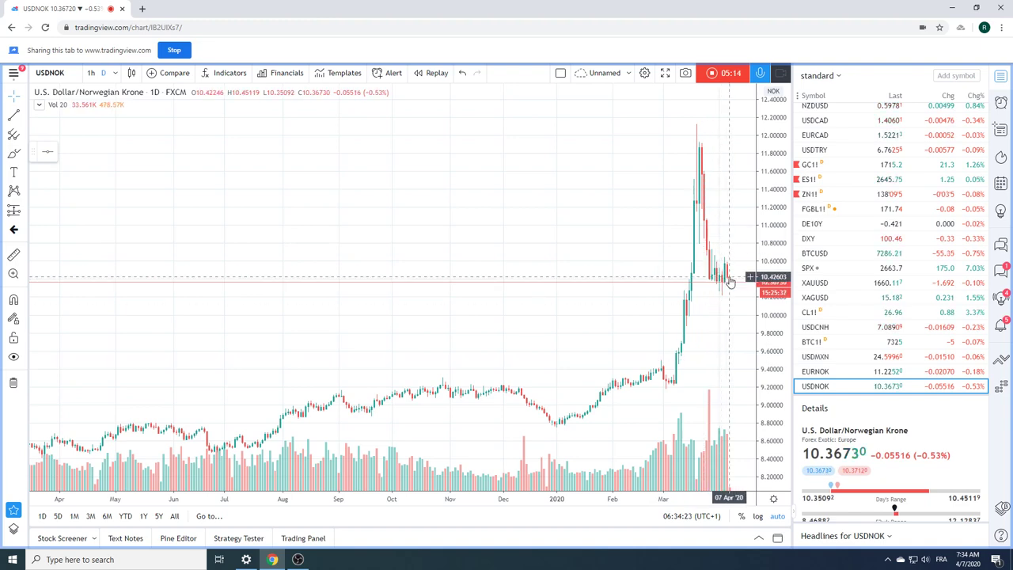
pyautogui.scroll(5, 571, 286)
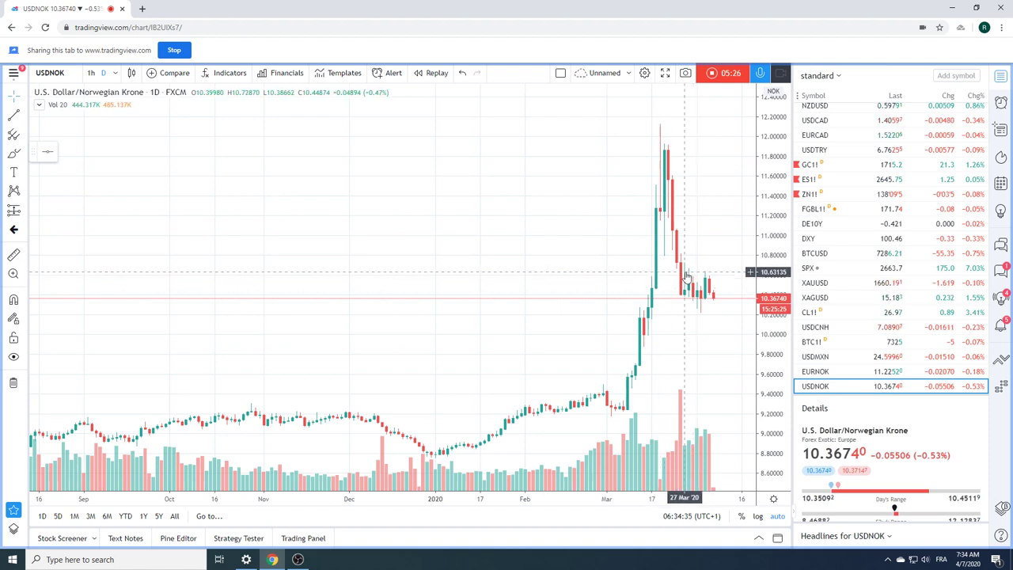
pyautogui.scroll(3, 506, 285)
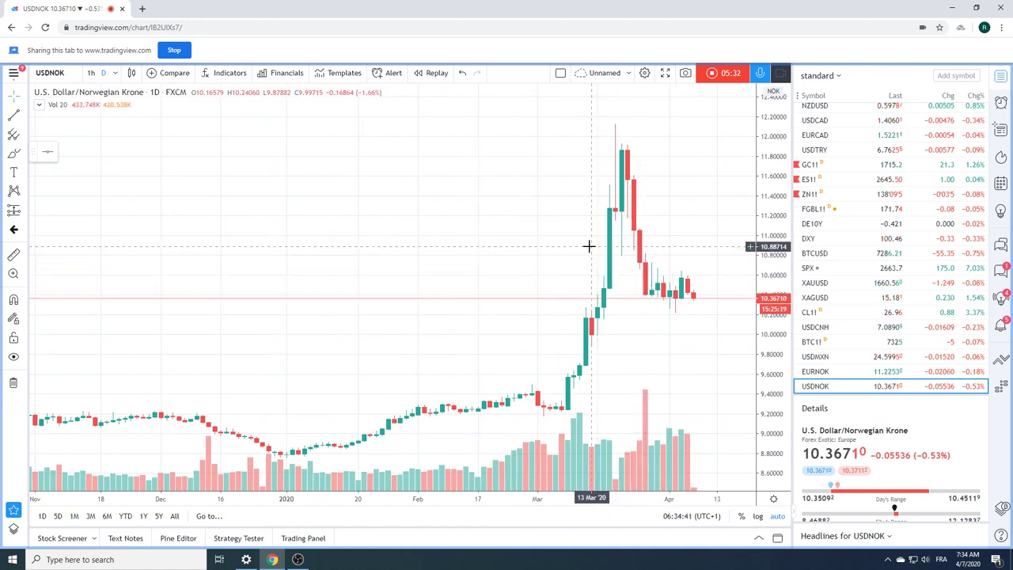
pyautogui.scroll(3, 882, 255)
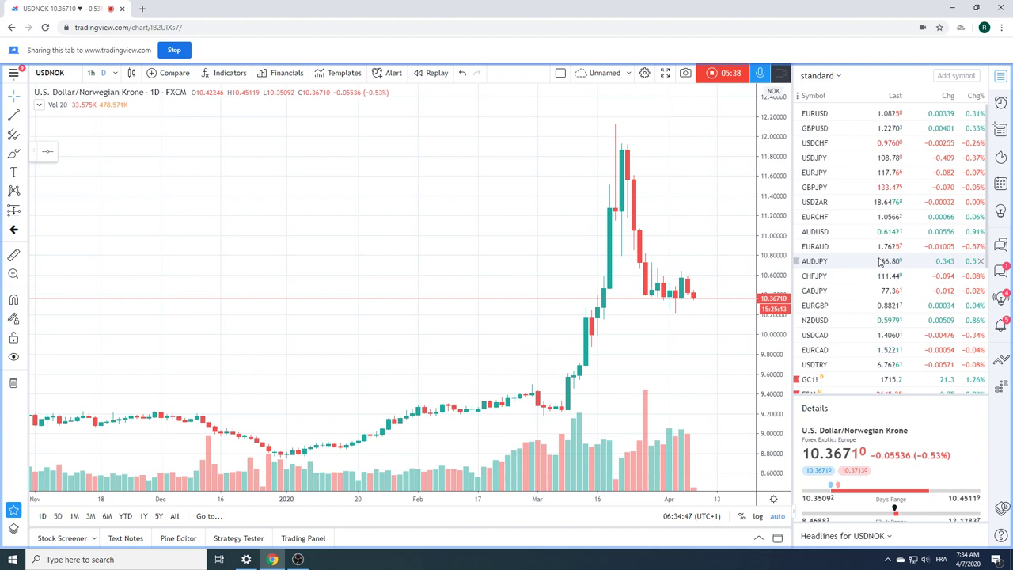
pyautogui.click(813, 337)
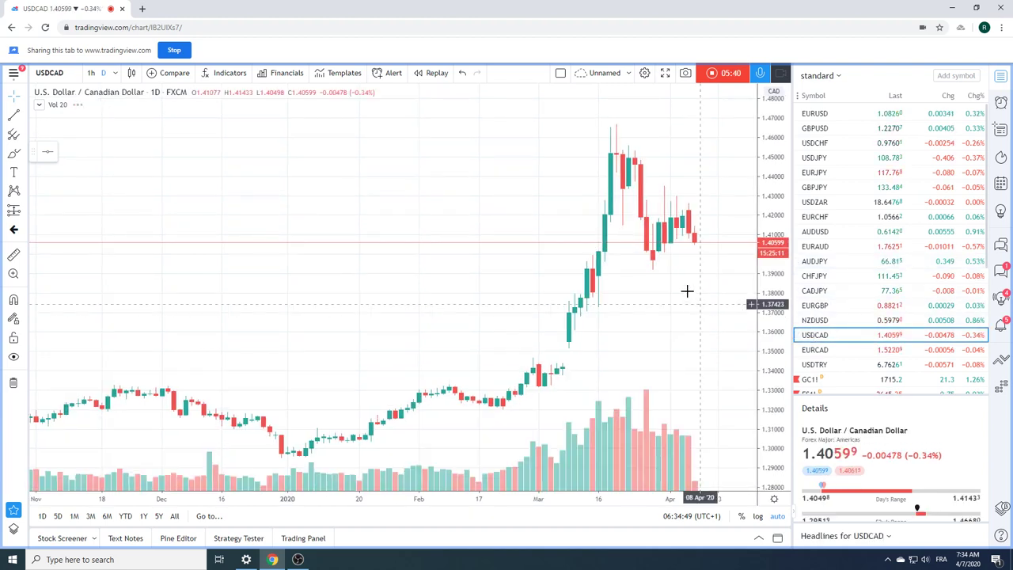
pyautogui.click(111, 74)
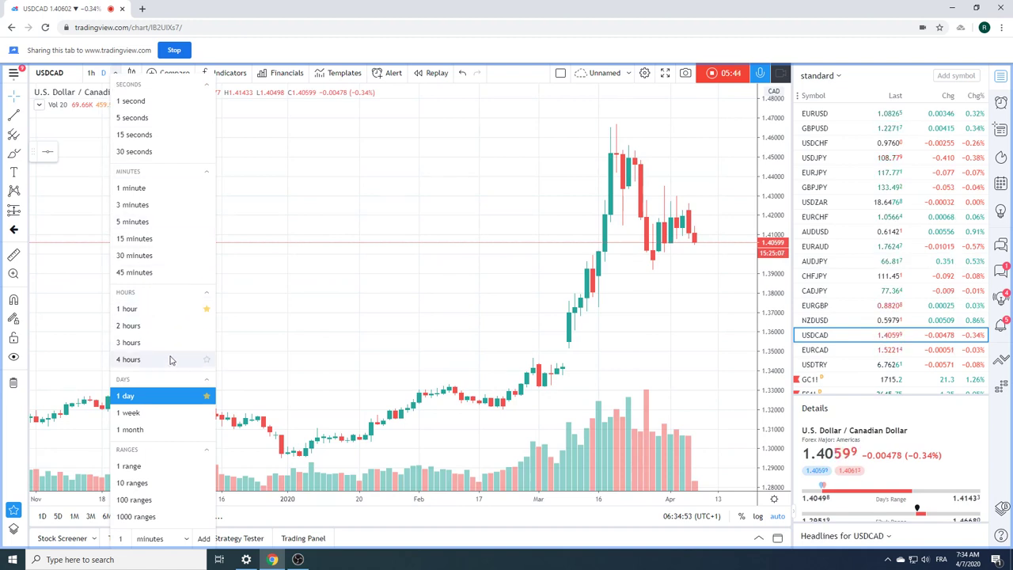
pyautogui.click(169, 357)
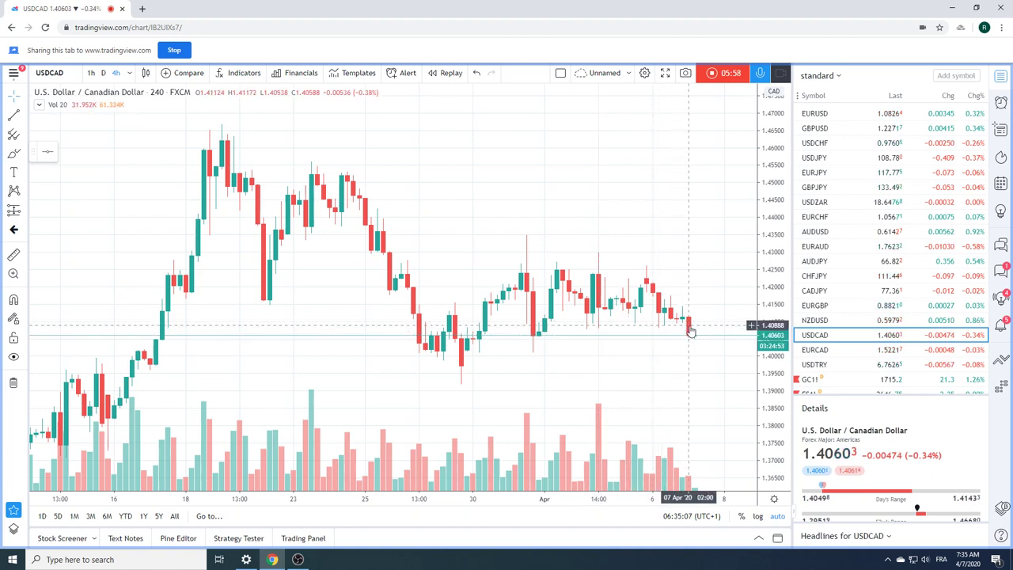
pyautogui.scroll(-2, 636, 320)
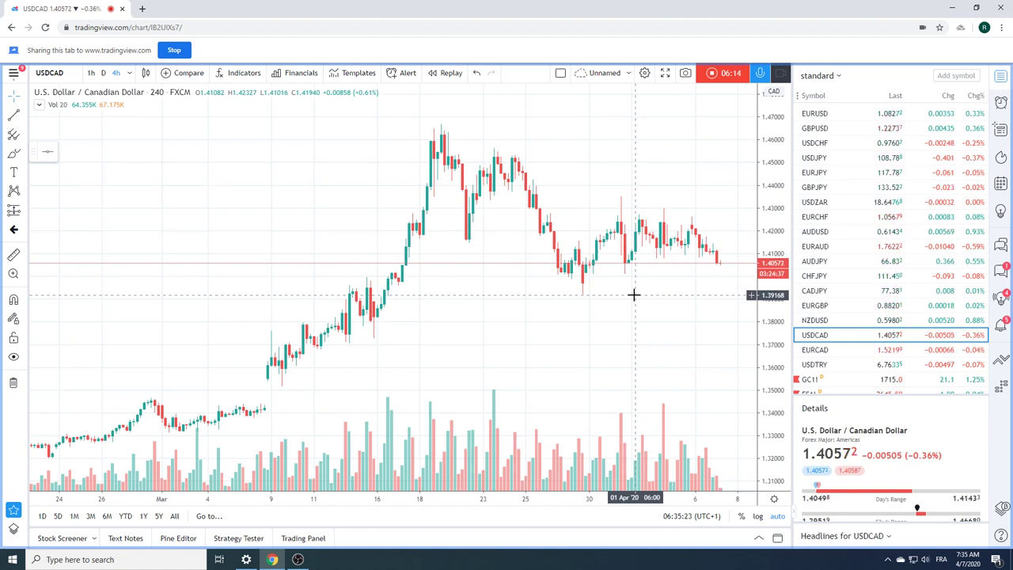
pyautogui.scroll(3, 593, 312)
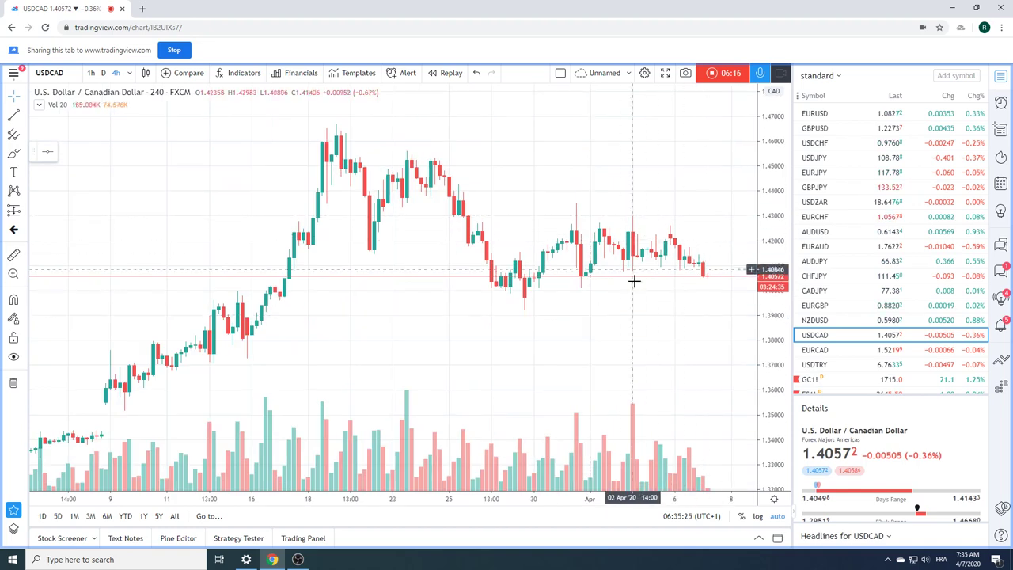
pyautogui.scroll(-3, 649, 283)
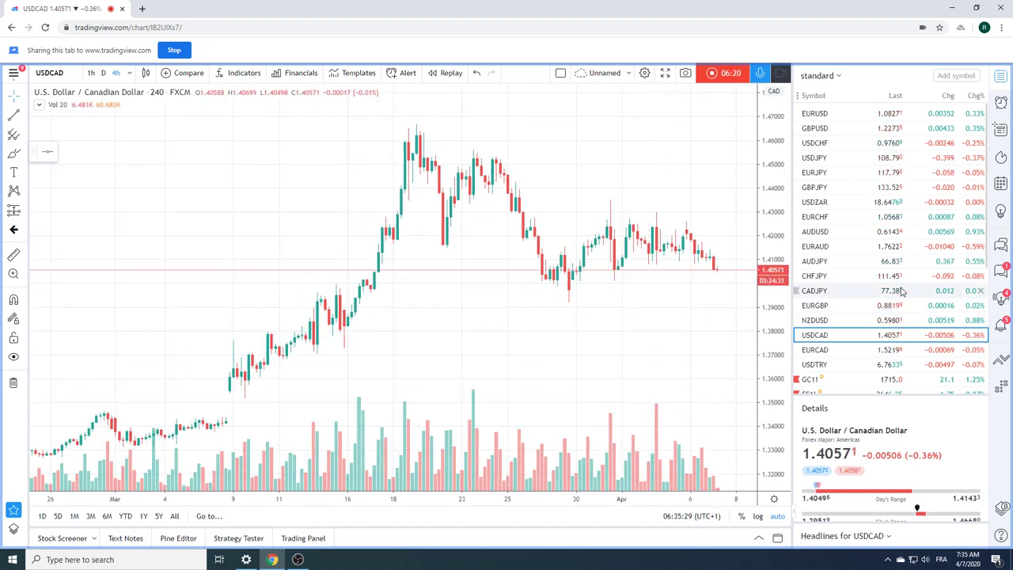
pyautogui.scroll(-2, 888, 293)
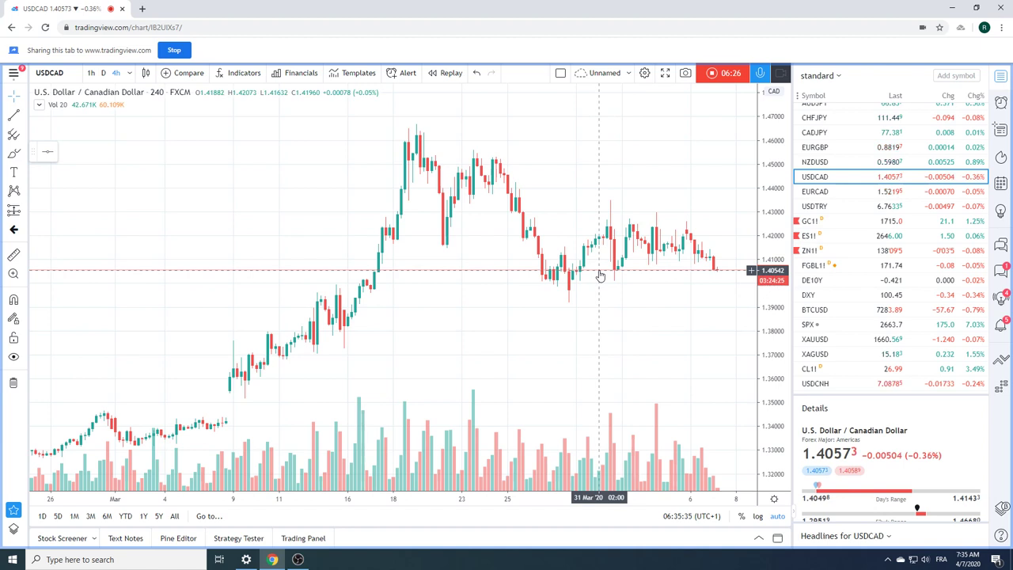
# Load CL1! Light Crude Oil Futures on 4-hour candles and zoom in on the slide toward 20.
pyautogui.click(823, 369)
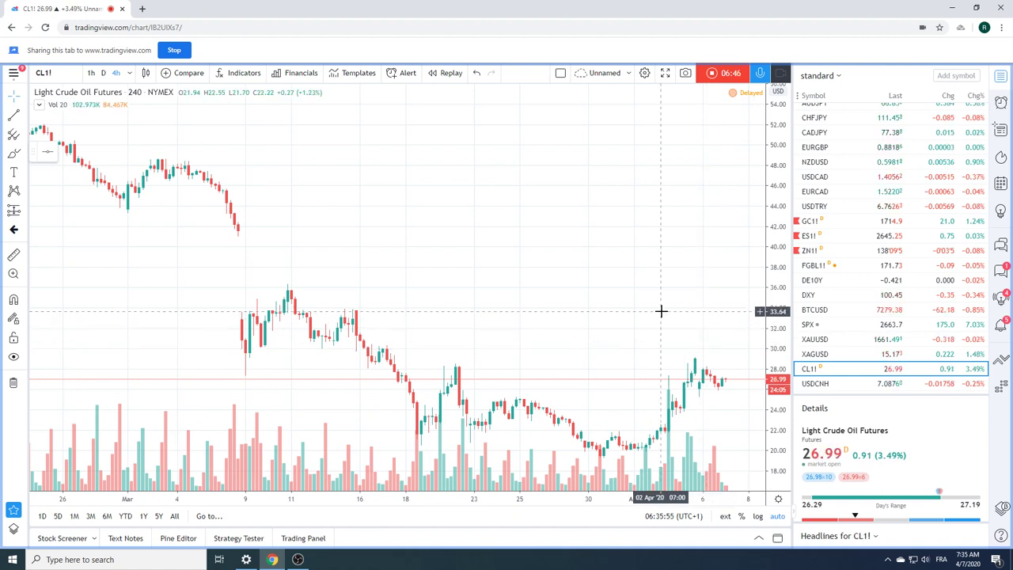
pyautogui.scroll(3, 661, 311)
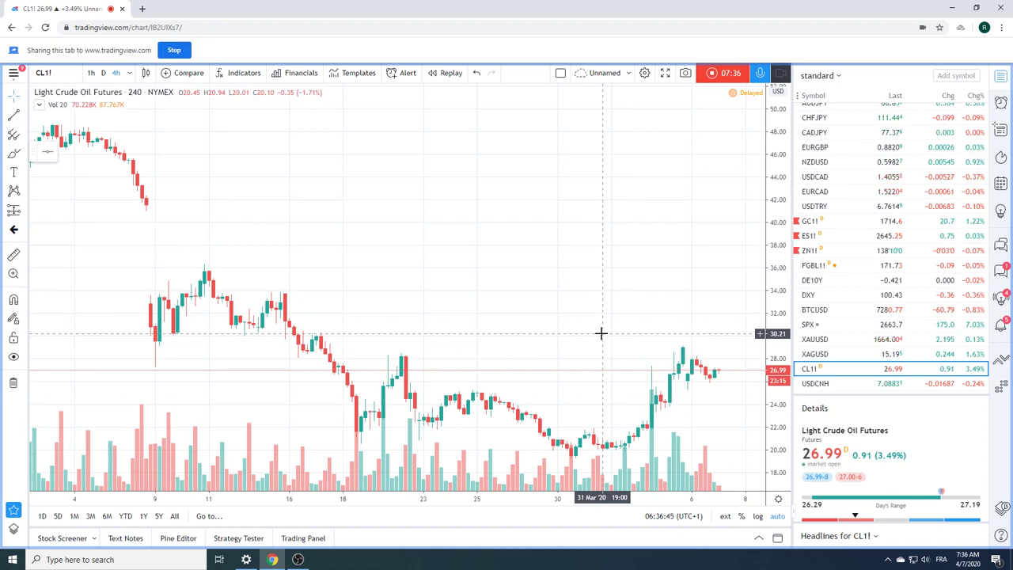
# Switch the chart to BTCUSD and set it to the daily (D) timeframe.
pyautogui.click(816, 310)
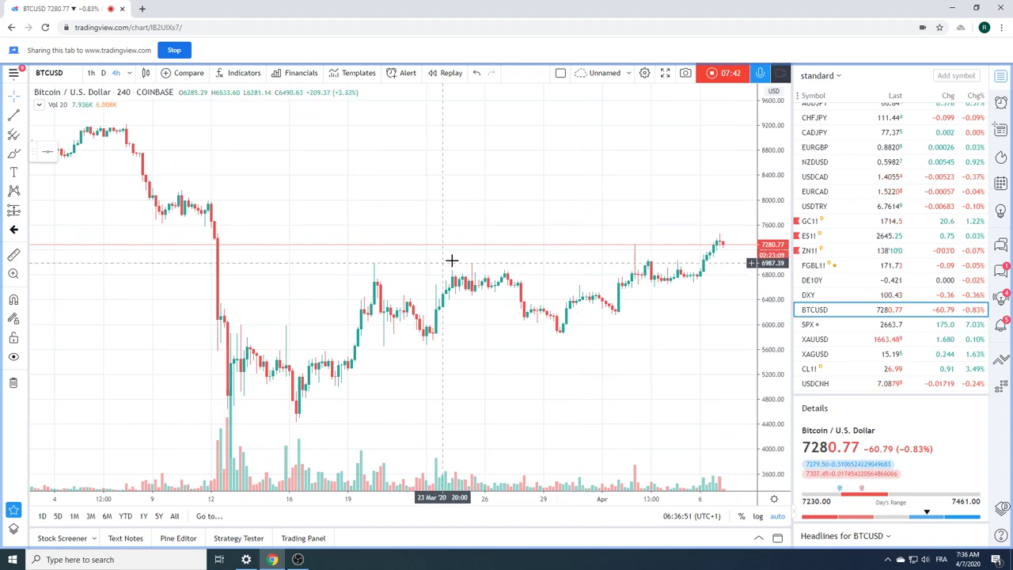
pyautogui.scroll(2, 454, 262)
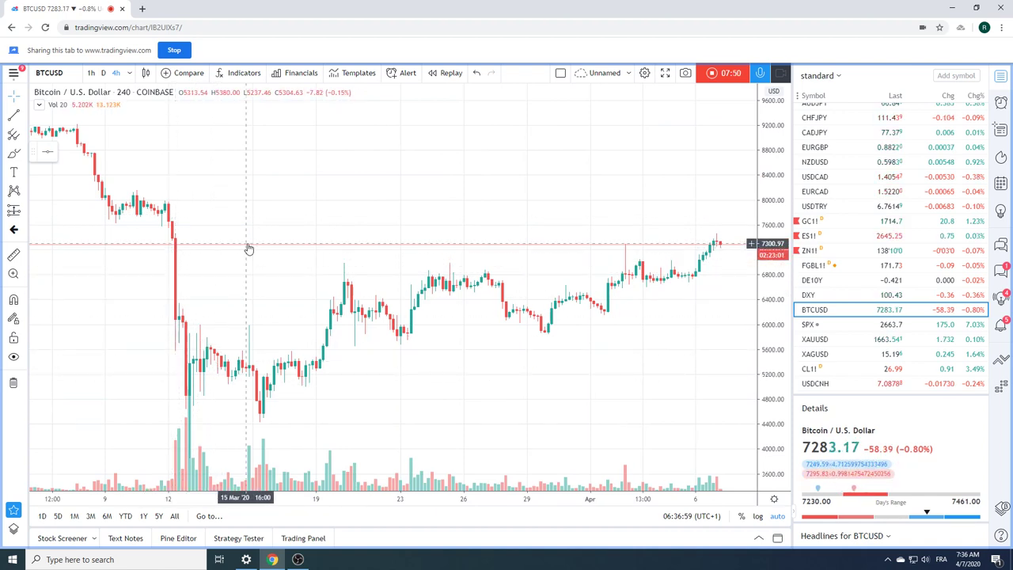
pyautogui.scroll(-3, 248, 249)
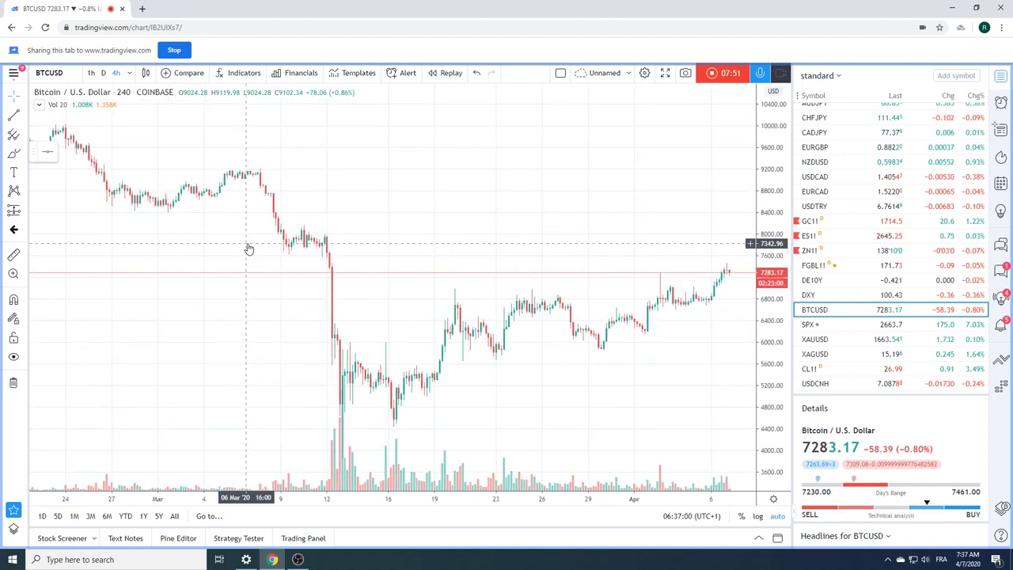
pyautogui.click(103, 73)
pyautogui.scroll(2, 357, 310)
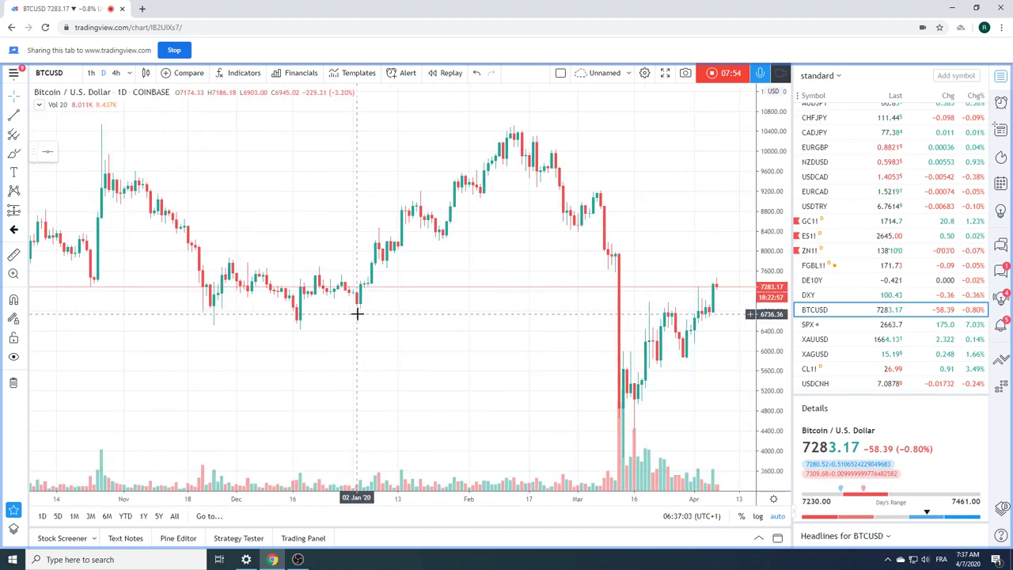
# Hide the Vol indicator from the Bitcoin daily chart and adjust the zoom.
pyautogui.rightClick(648, 480)
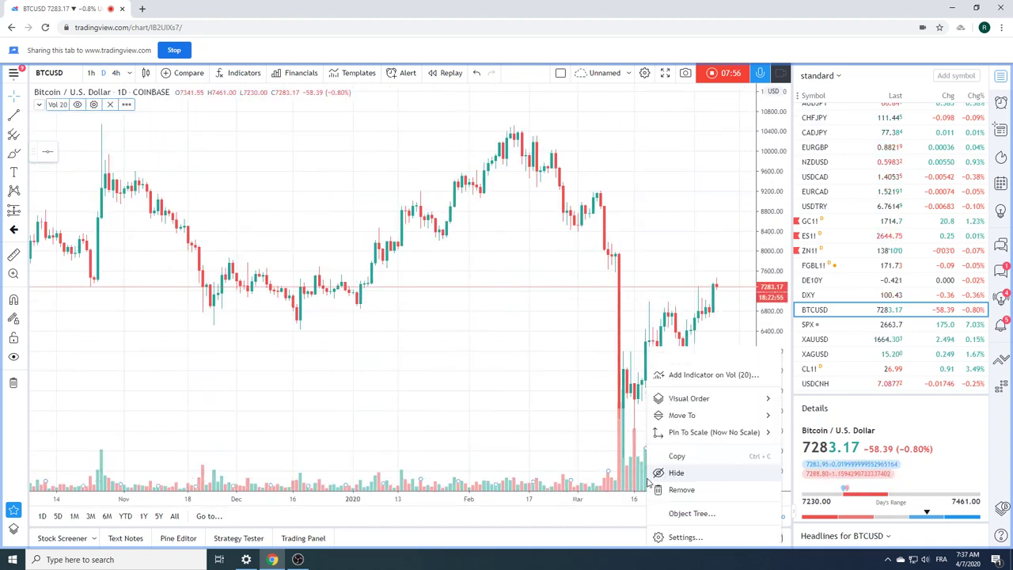
pyautogui.click(703, 477)
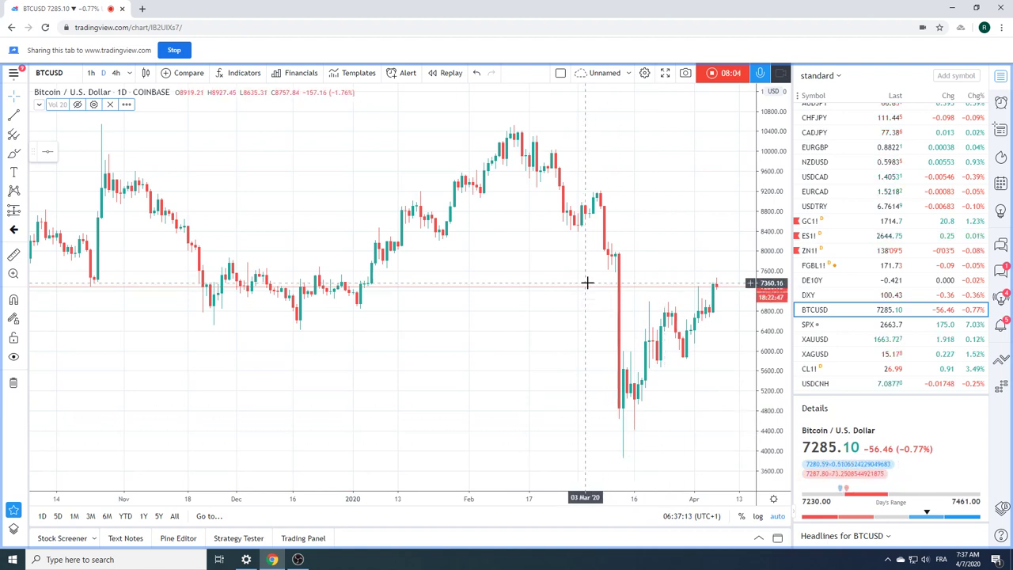
pyautogui.scroll(-2, 587, 282)
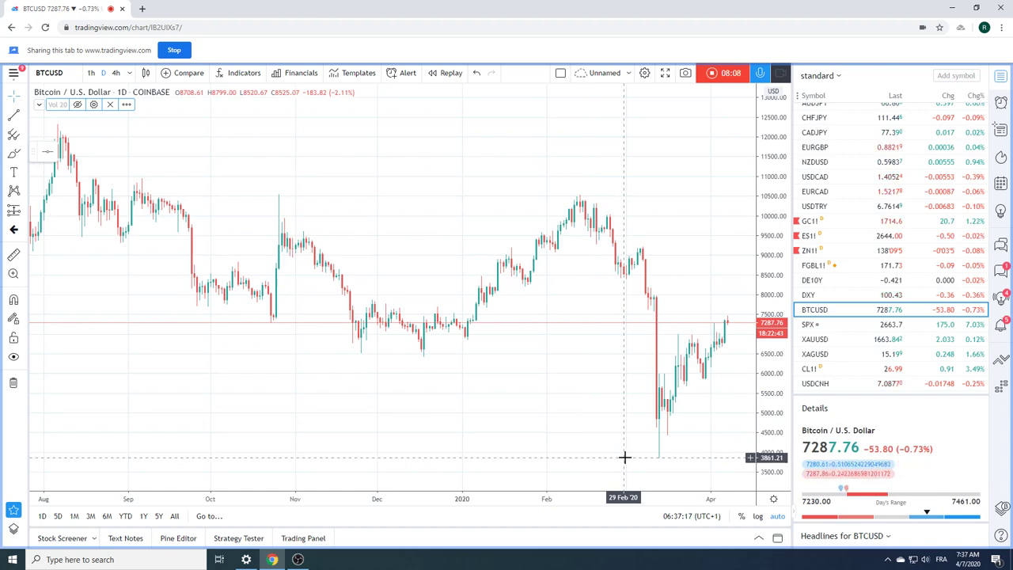
pyautogui.scroll(2, 625, 457)
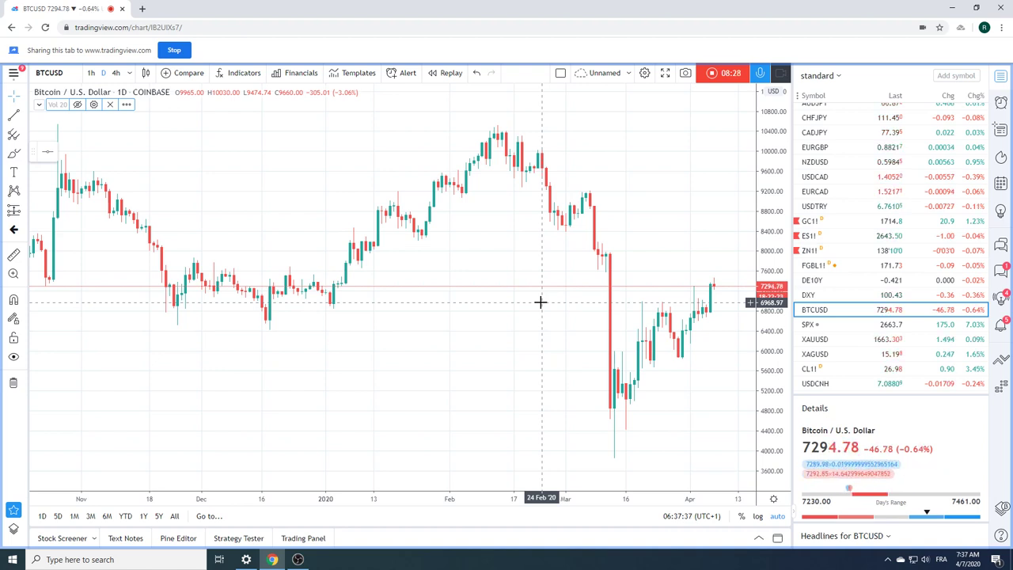
pyautogui.scroll(-2, 540, 313)
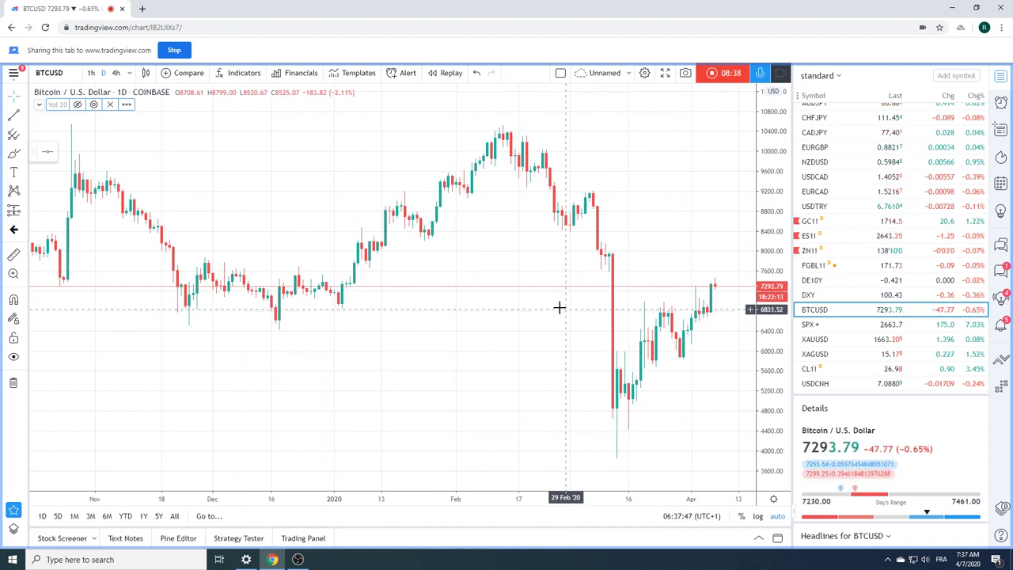
pyautogui.scroll(-1, 855, 294)
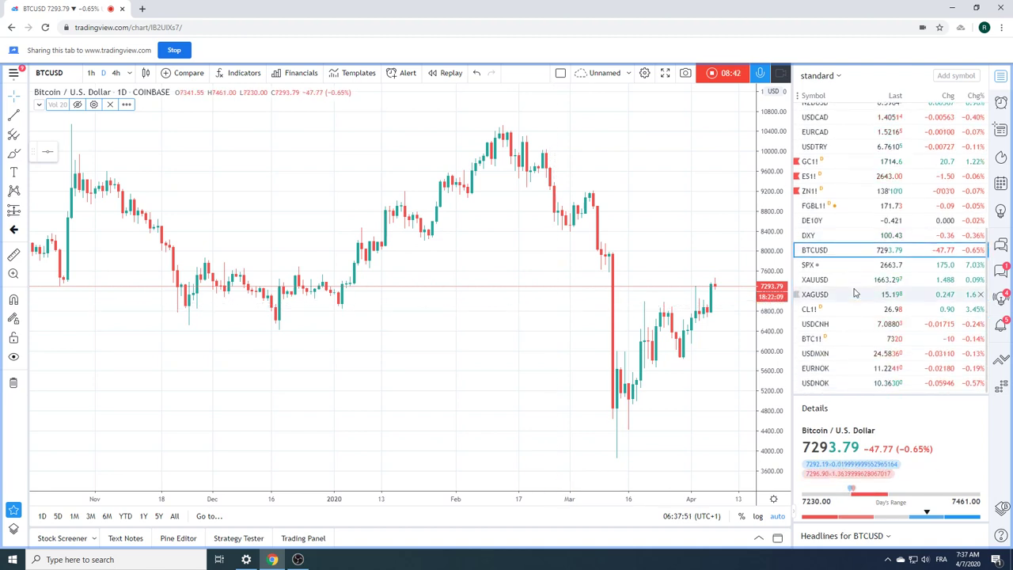
# Briefly view EURNOK, then switch the daily chart to USDZAR from the watchlist.
pyautogui.click(843, 368)
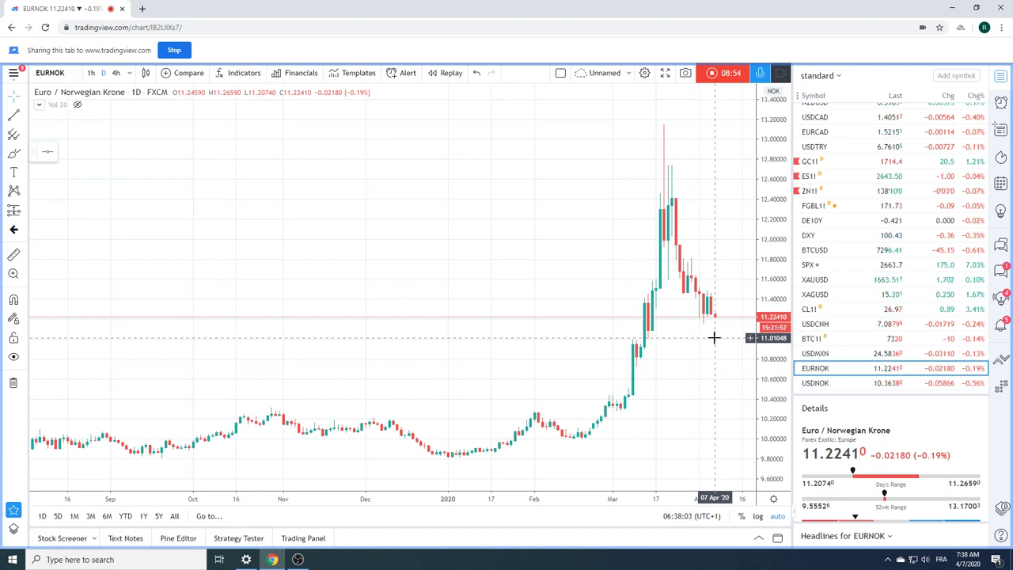
pyautogui.scroll(3, 859, 324)
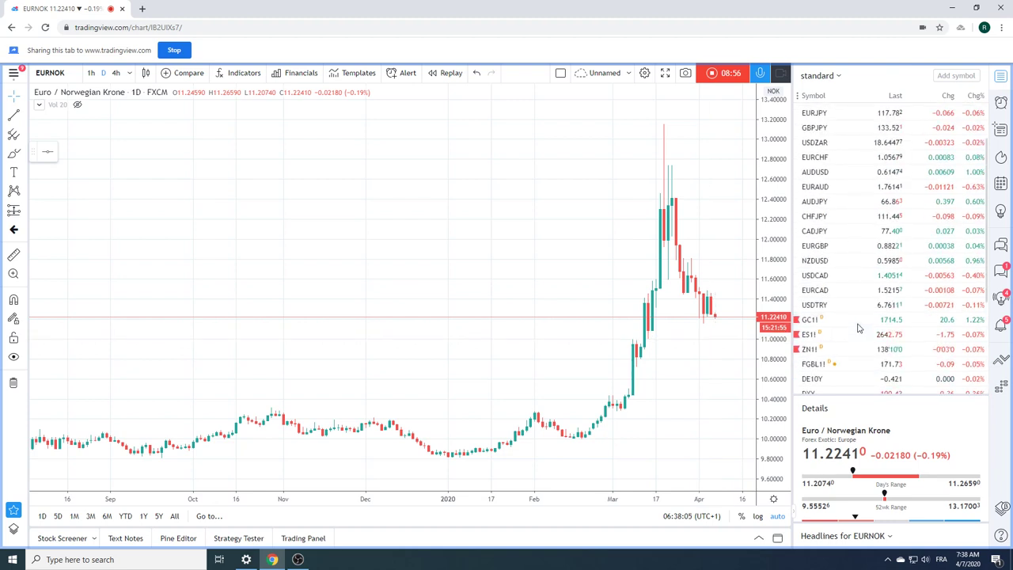
pyautogui.click(831, 142)
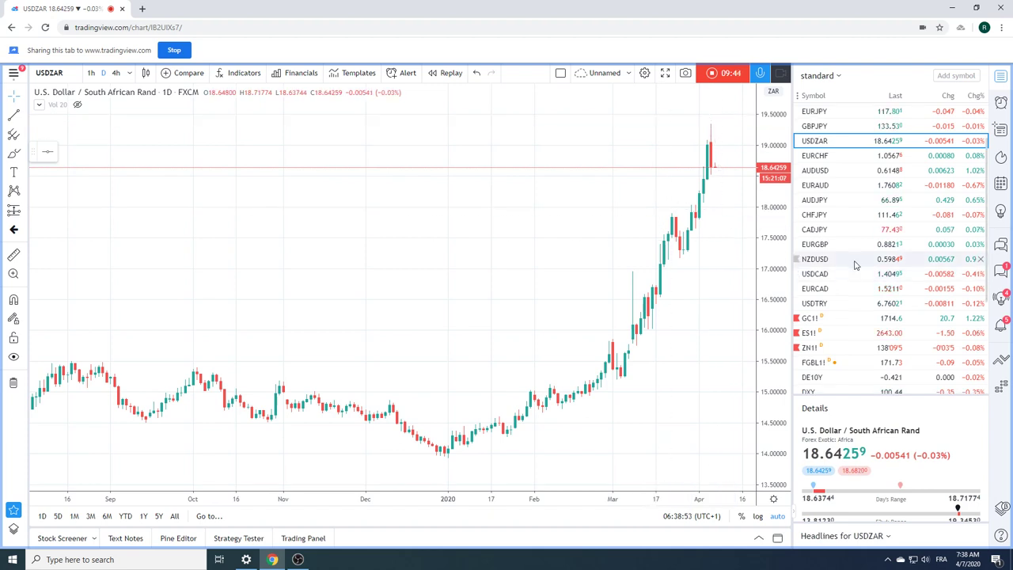
pyautogui.scroll(-2, 855, 265)
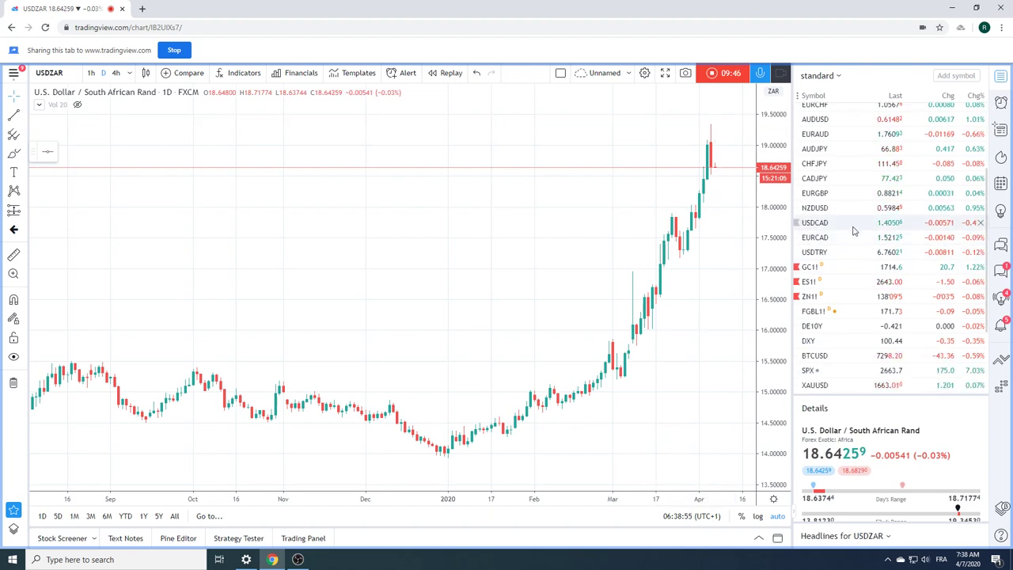
# Check Euro Bund Futures (FGBL1!), then show the daily ZN1! T-Note chart zoomed in.
pyautogui.click(838, 311)
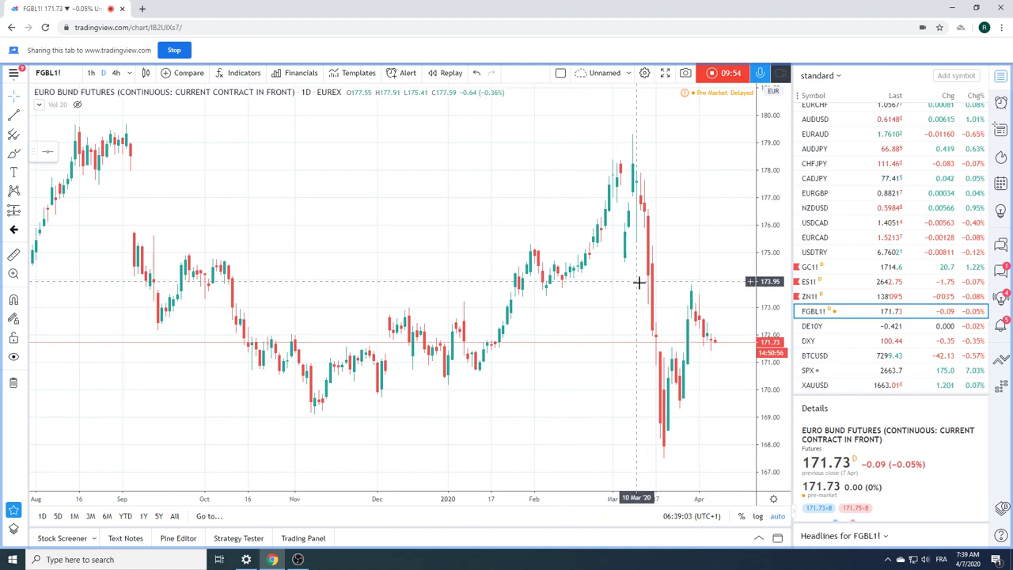
pyautogui.click(829, 295)
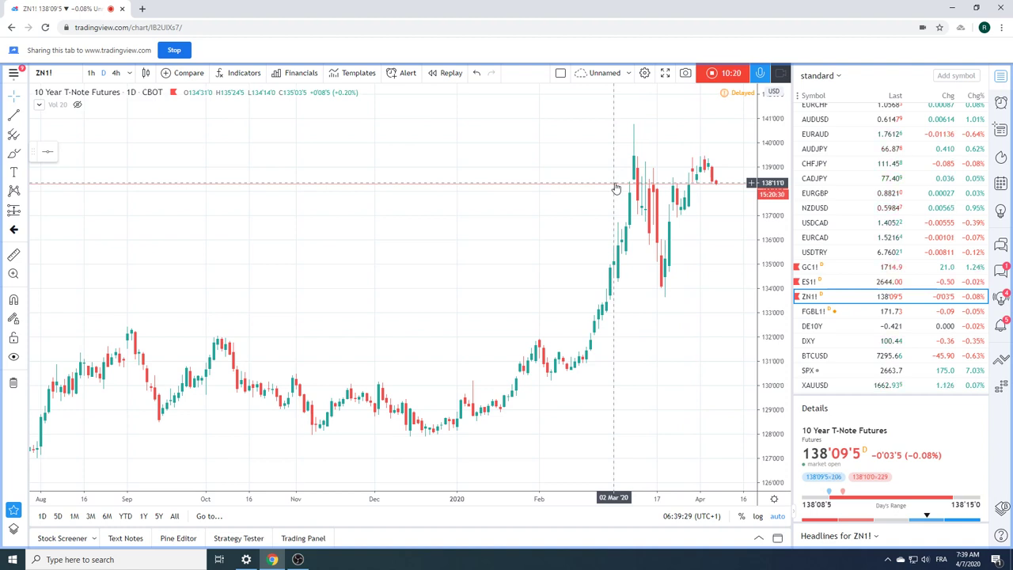
pyautogui.scroll(2, 616, 188)
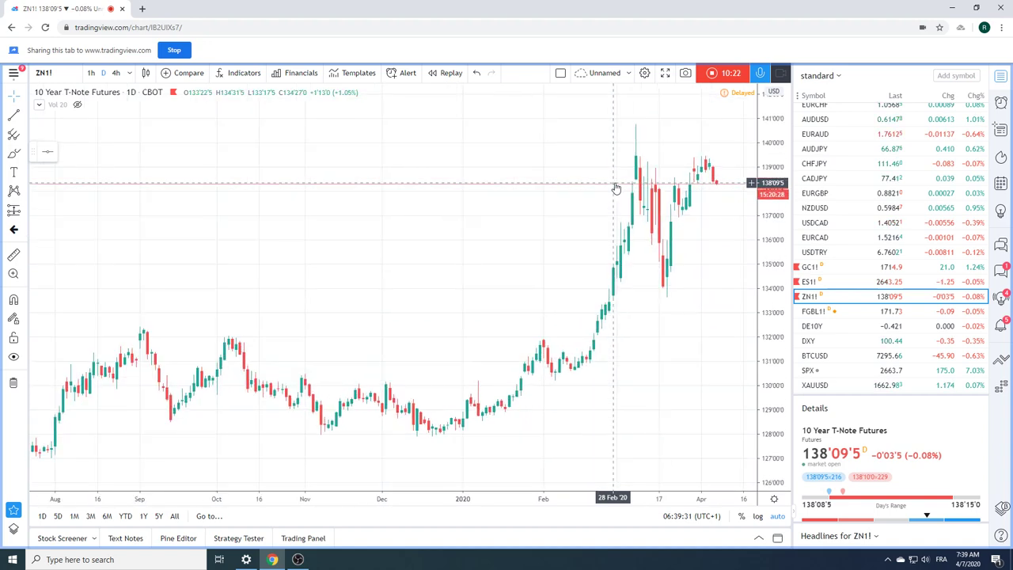
pyautogui.scroll(1, 616, 188)
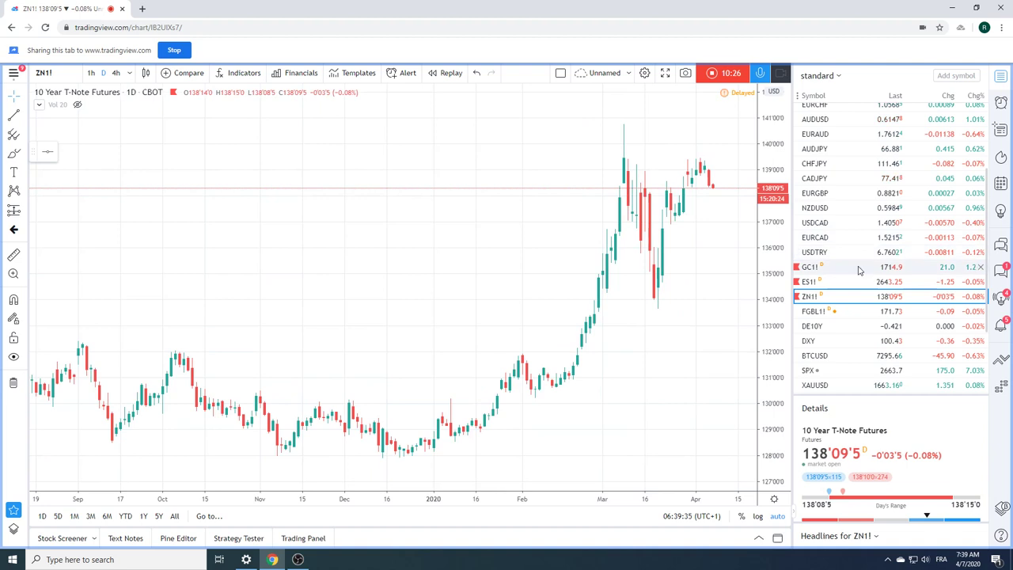
pyautogui.scroll(3, 859, 271)
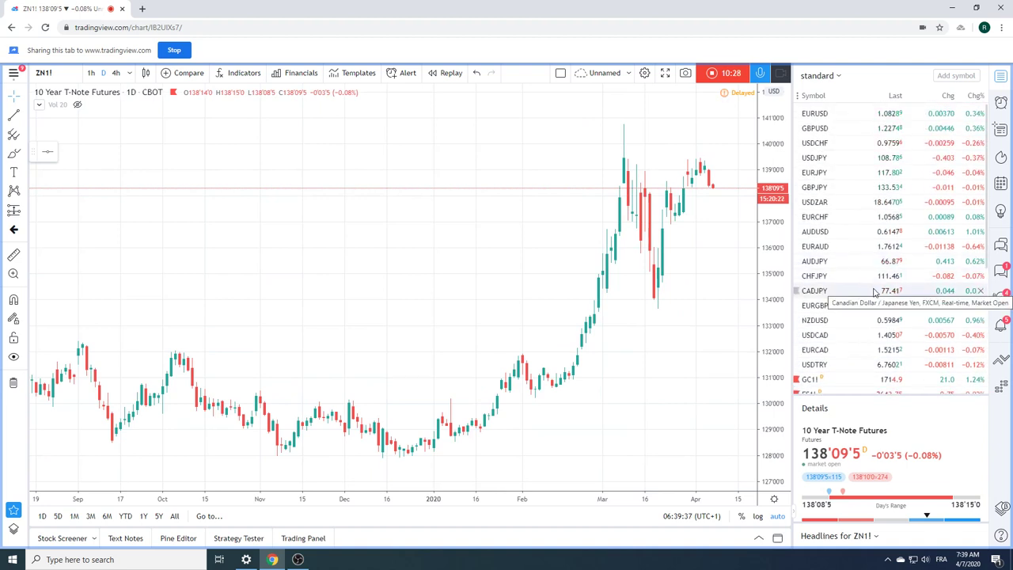